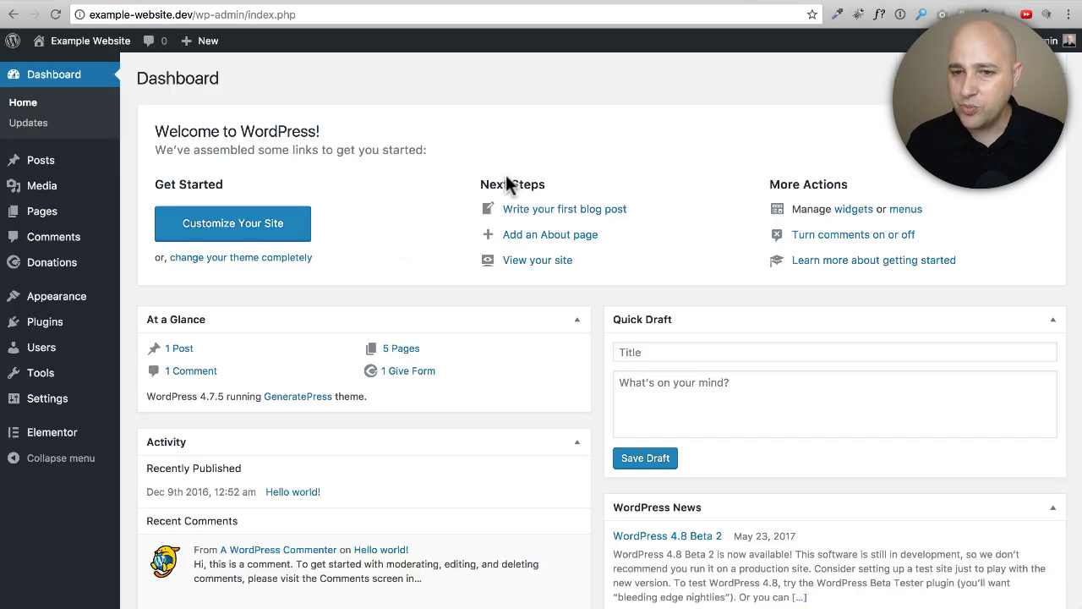
Search Plugins > Add New for 'Unlist Posts & Pages' to confirm it's installed and active
{"action": "mouse_move", "coordinate": [44, 322]}
{"action": "left_click", "coordinate": [157, 346]}
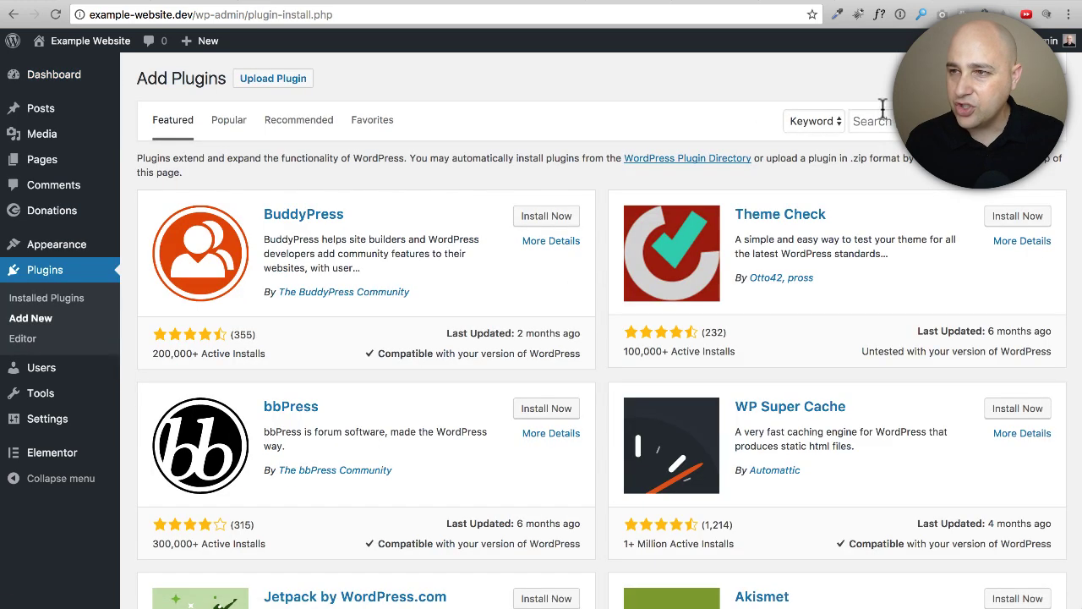
{"action": "left_click", "coordinate": [879, 118]}
{"action": "type", "text": "Unlist Posts & Pages"}
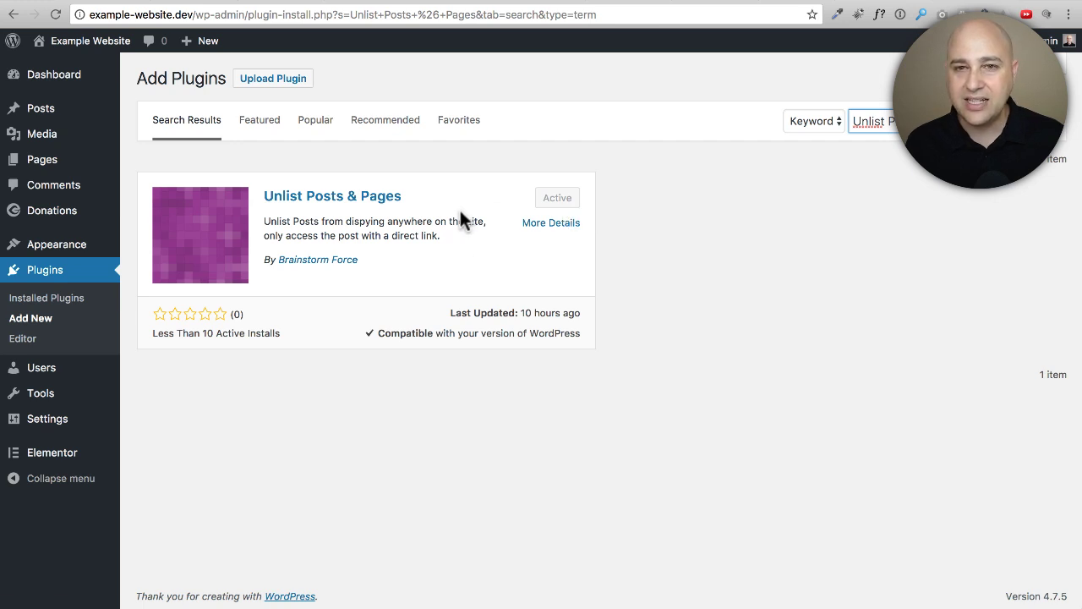
Add a new page titled 'Special Offer' and publish it
{"action": "left_click", "coordinate": [38, 164]}
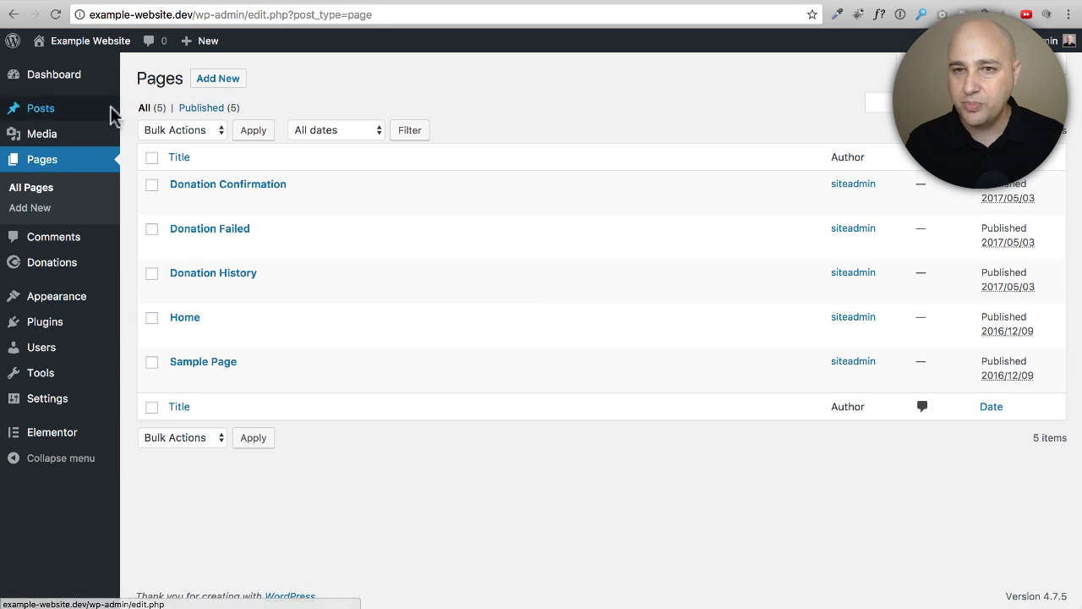
{"action": "left_click", "coordinate": [225, 85]}
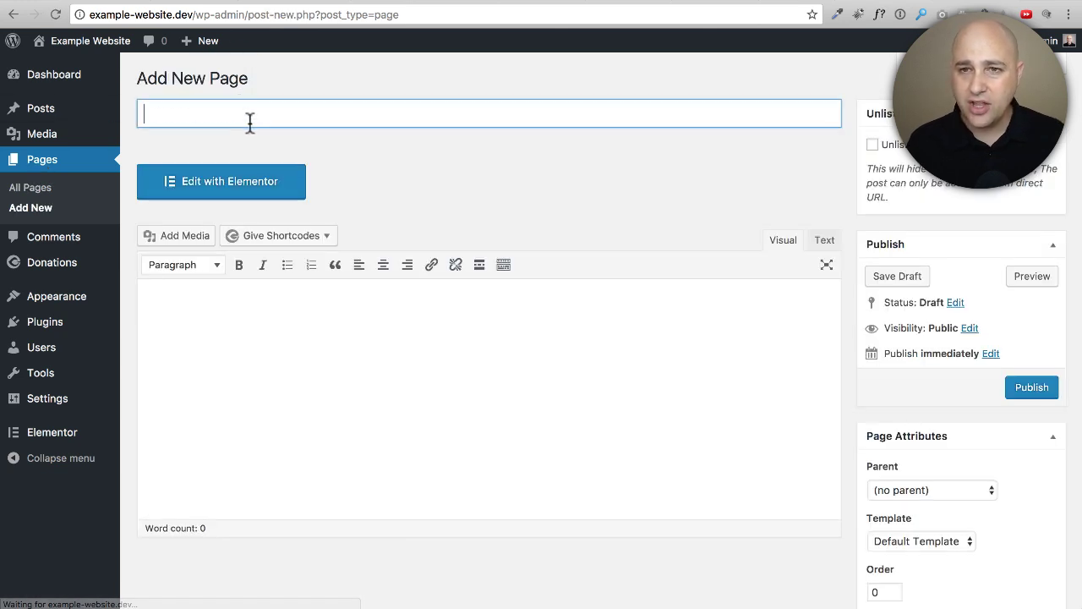
{"action": "type", "text": "Special Offer"}
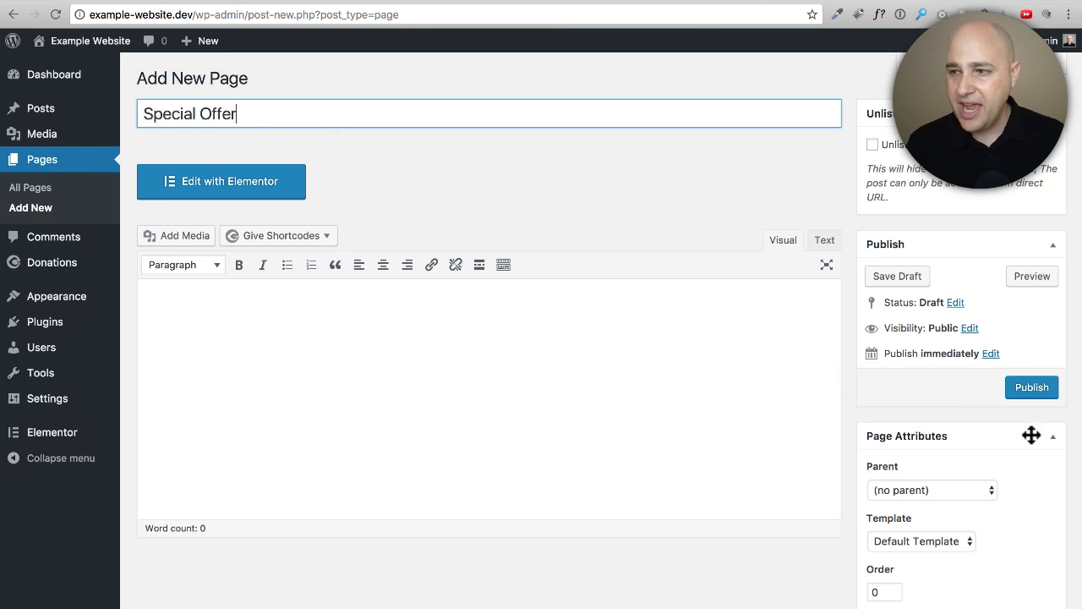
{"action": "left_click", "coordinate": [1031, 392]}
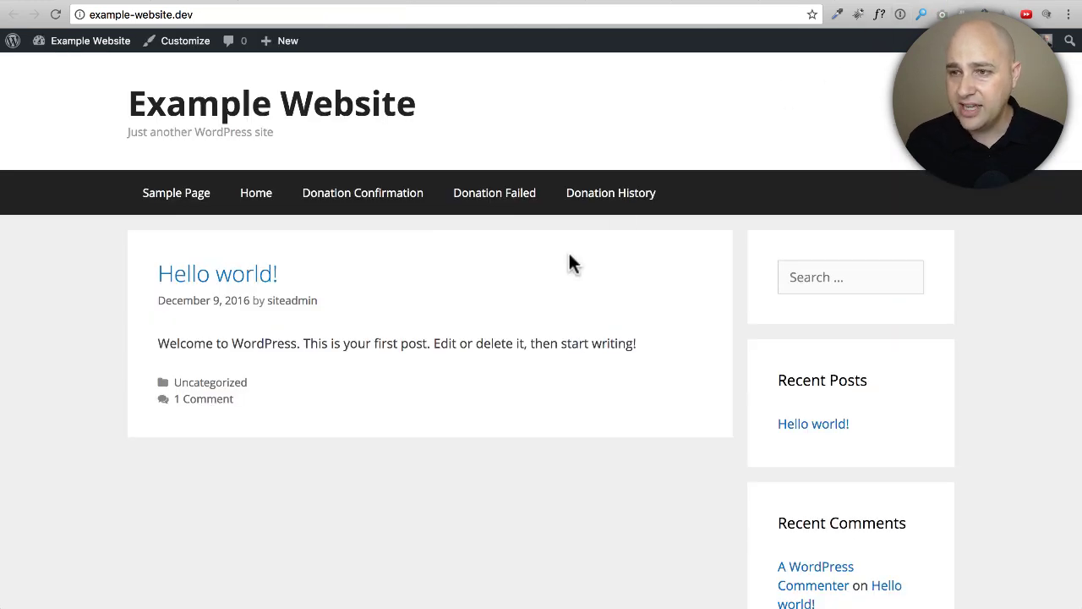
Search the live site for 'a' from the sidebar Search box
{"action": "left_click", "coordinate": [826, 279]}
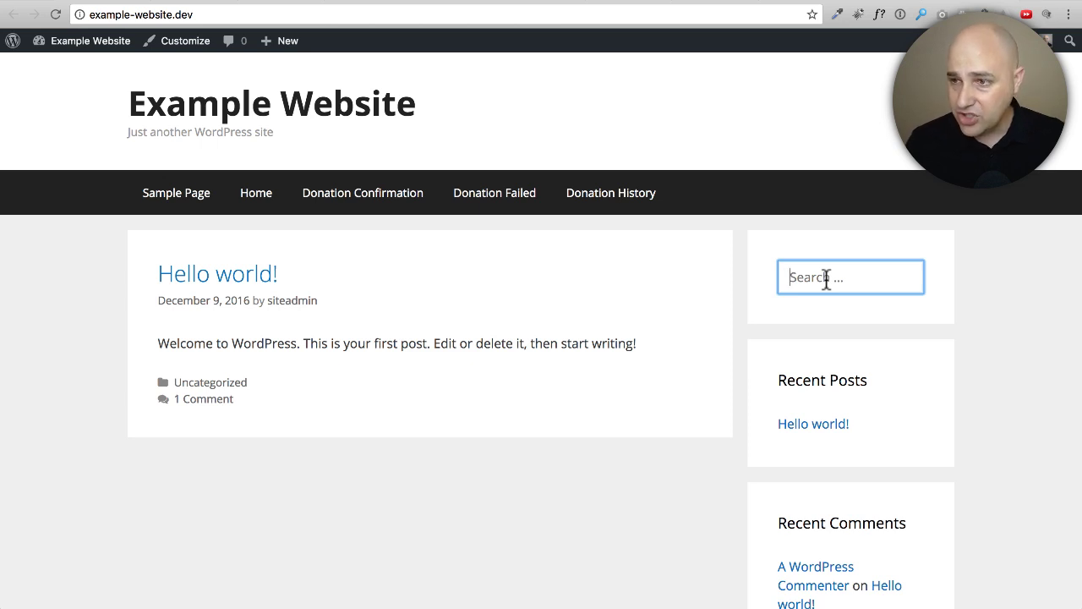
{"action": "type", "text": "a"}
{"action": "key", "text": "Return"}
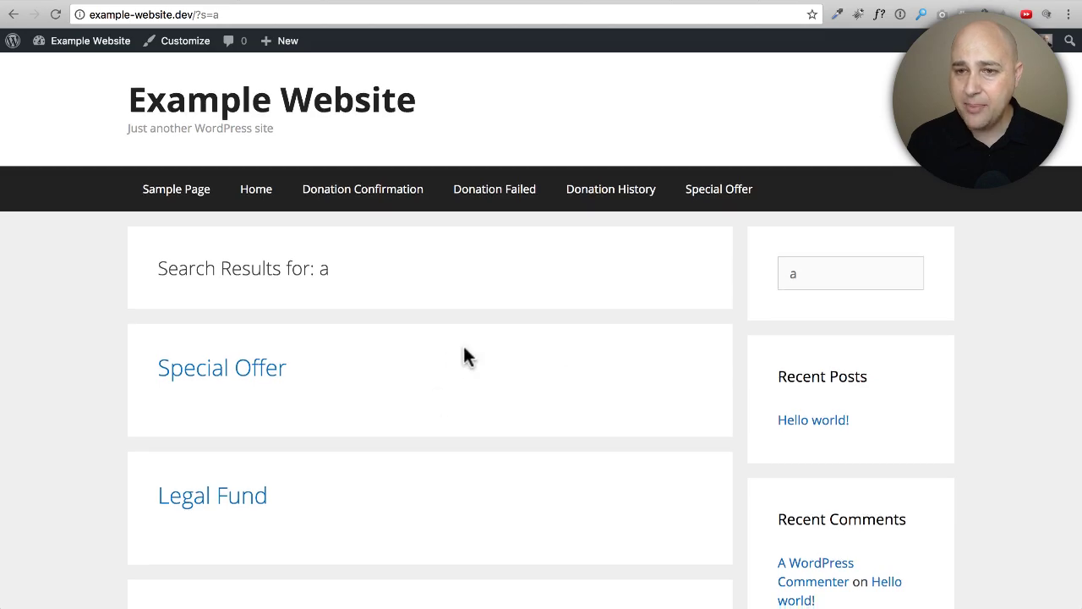
Scroll the search results to find Special Offer listed alongside Legal Fund
{"action": "scroll", "coordinate": [464, 351], "scroll_direction": "down", "scroll_amount": 5}
{"action": "scroll", "coordinate": [464, 351], "scroll_direction": "down", "scroll_amount": 1}
{"action": "scroll", "coordinate": [464, 351], "scroll_direction": "down", "scroll_amount": 2}
{"action": "scroll", "coordinate": [463, 346], "scroll_direction": "down", "scroll_amount": 3}
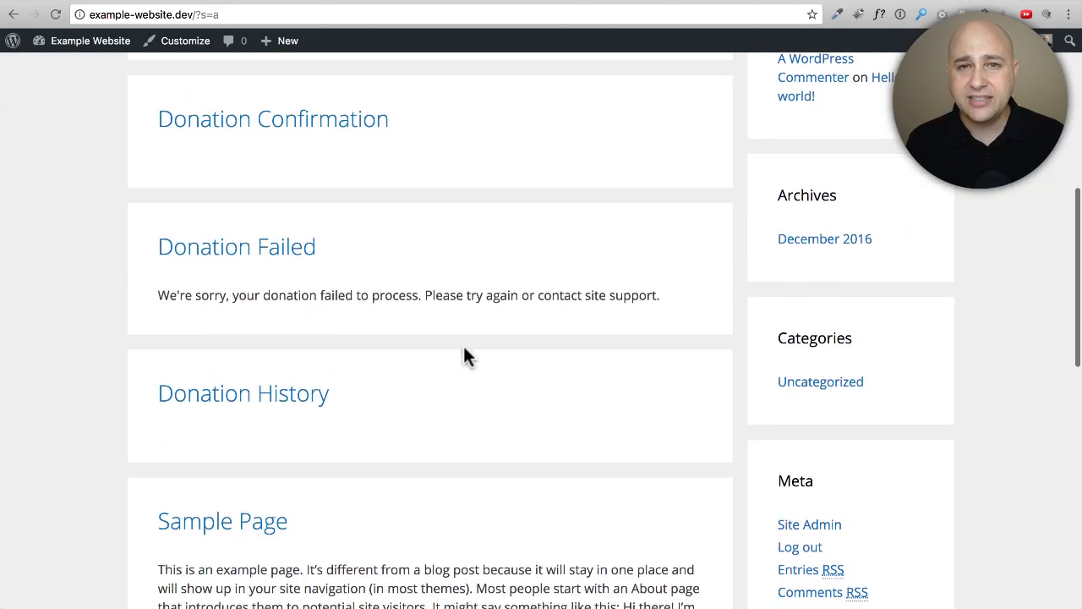
{"action": "scroll", "coordinate": [463, 346], "scroll_direction": "down", "scroll_amount": 2}
{"action": "scroll", "coordinate": [464, 347], "scroll_direction": "down", "scroll_amount": 8}
{"action": "scroll", "coordinate": [463, 347], "scroll_direction": "down", "scroll_amount": 5}
{"action": "scroll", "coordinate": [463, 346], "scroll_direction": "down", "scroll_amount": 2}
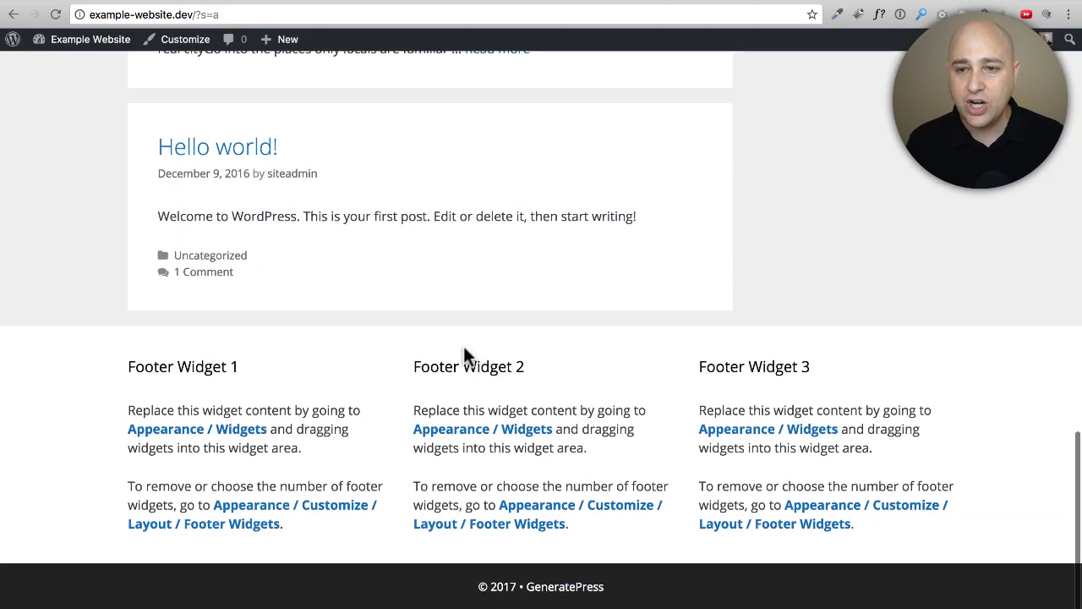
{"action": "scroll", "coordinate": [463, 346], "scroll_direction": "up", "scroll_amount": 12}
{"action": "scroll", "coordinate": [463, 346], "scroll_direction": "up", "scroll_amount": 6}
{"action": "scroll", "coordinate": [448, 346], "scroll_direction": "up", "scroll_amount": 9}
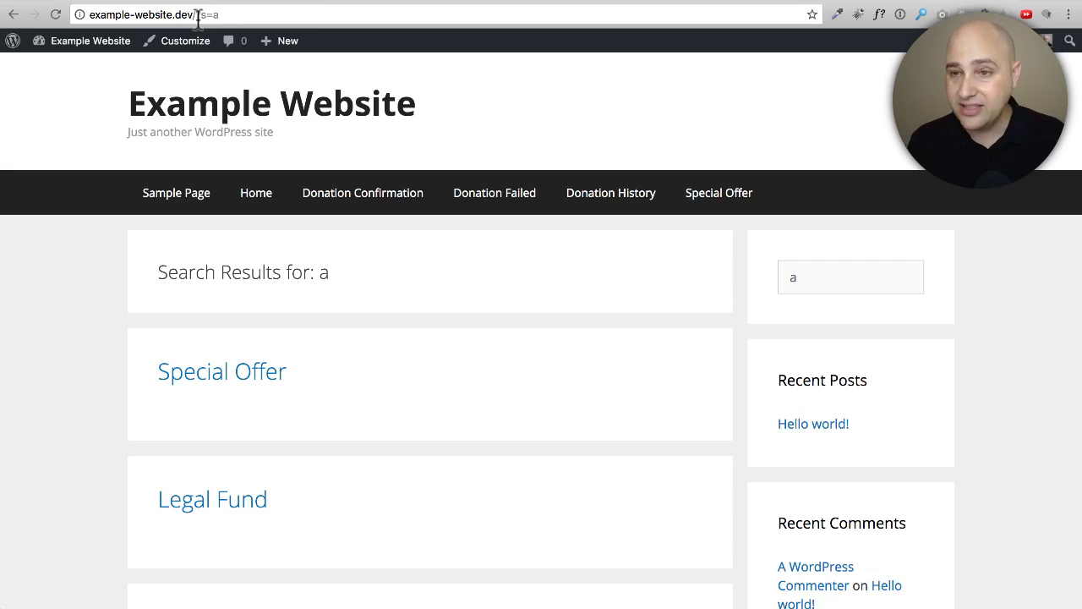
Tick 'Unlist this post?' on the Special Offer page and update it
{"action": "left_click", "coordinate": [281, 125]}
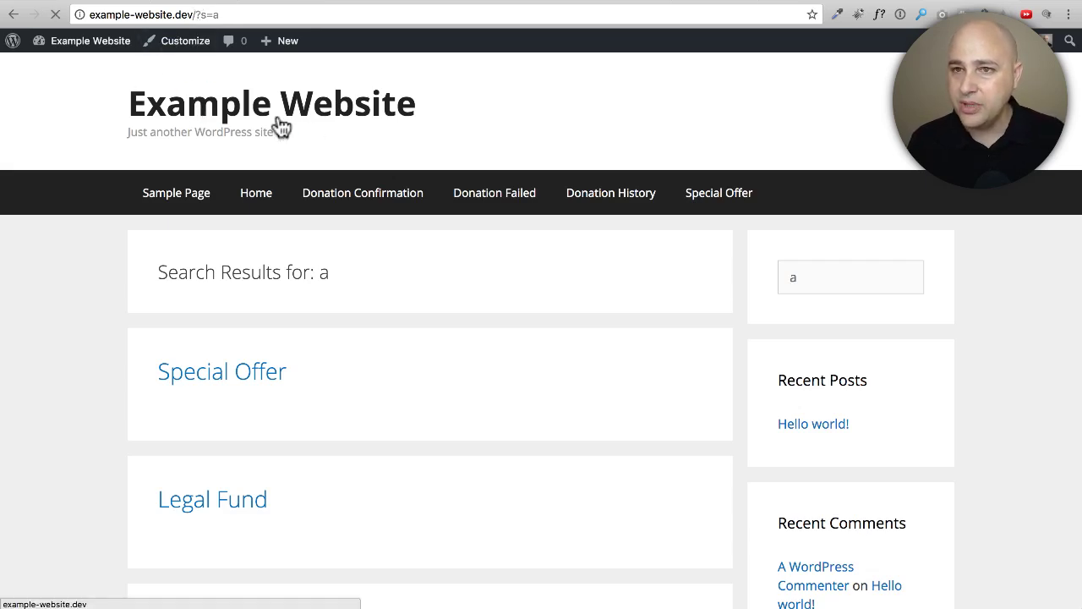
{"action": "key", "text": "ctrl+Tab"}
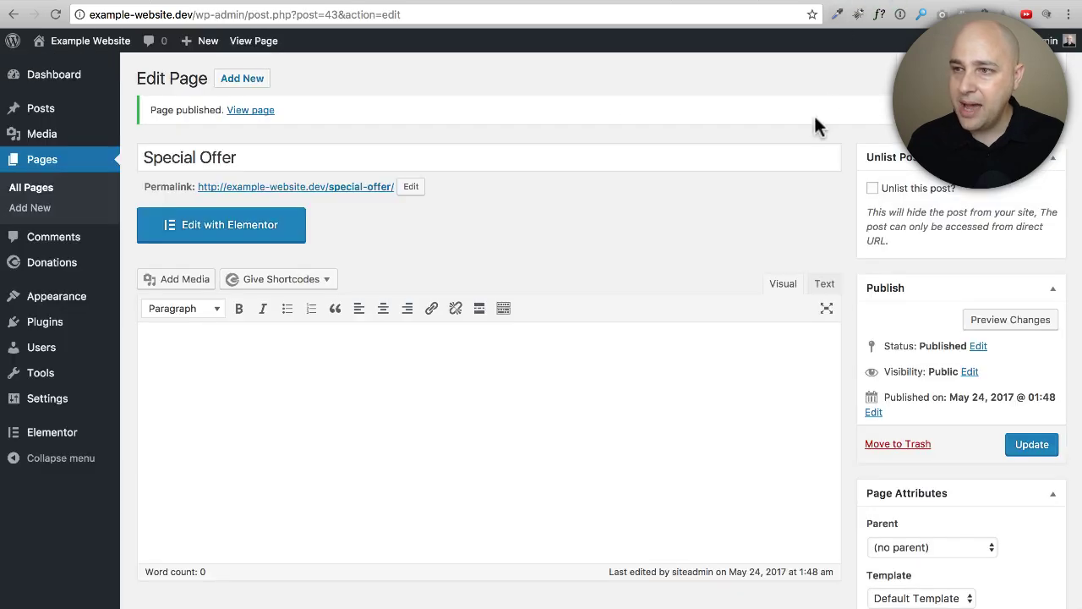
{"action": "left_click", "coordinate": [871, 188]}
{"action": "left_click", "coordinate": [1026, 445]}
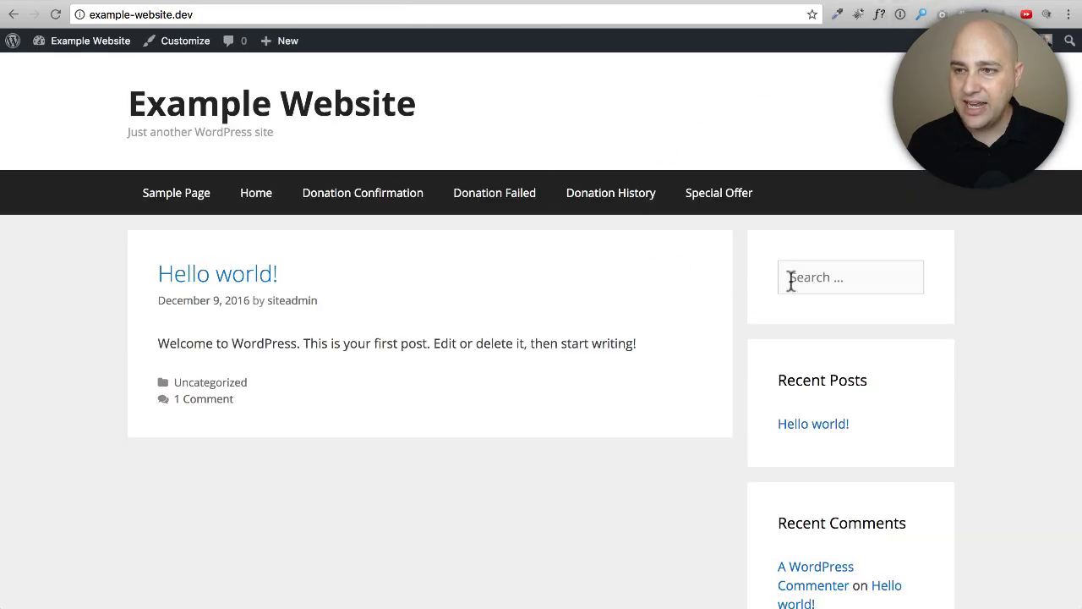
Search the live site for 'a' again
{"action": "left_click", "coordinate": [791, 281]}
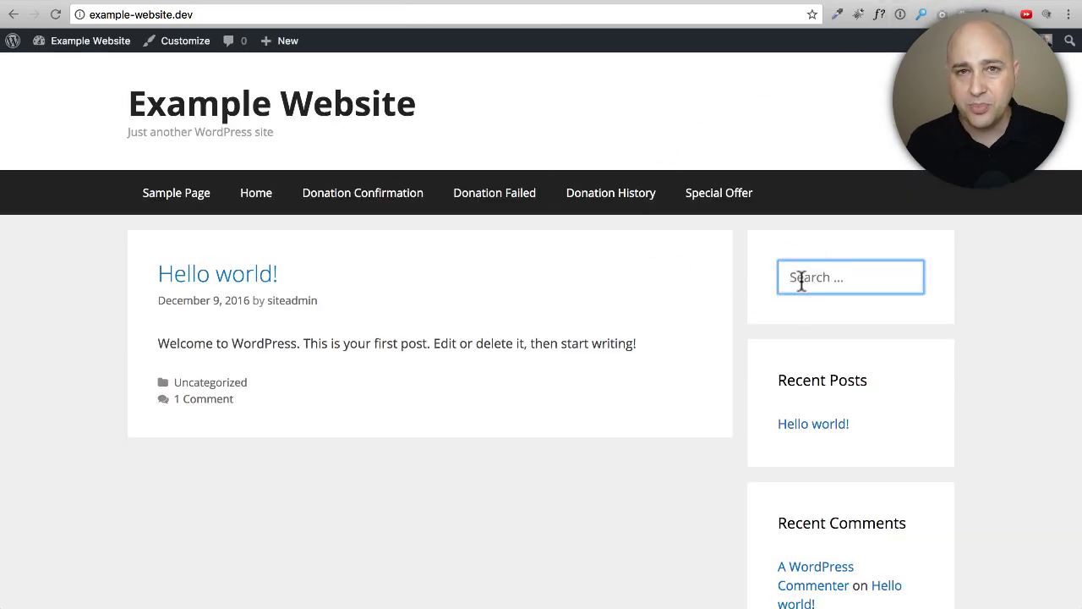
{"action": "type", "text": "a"}
{"action": "key", "text": "Return"}
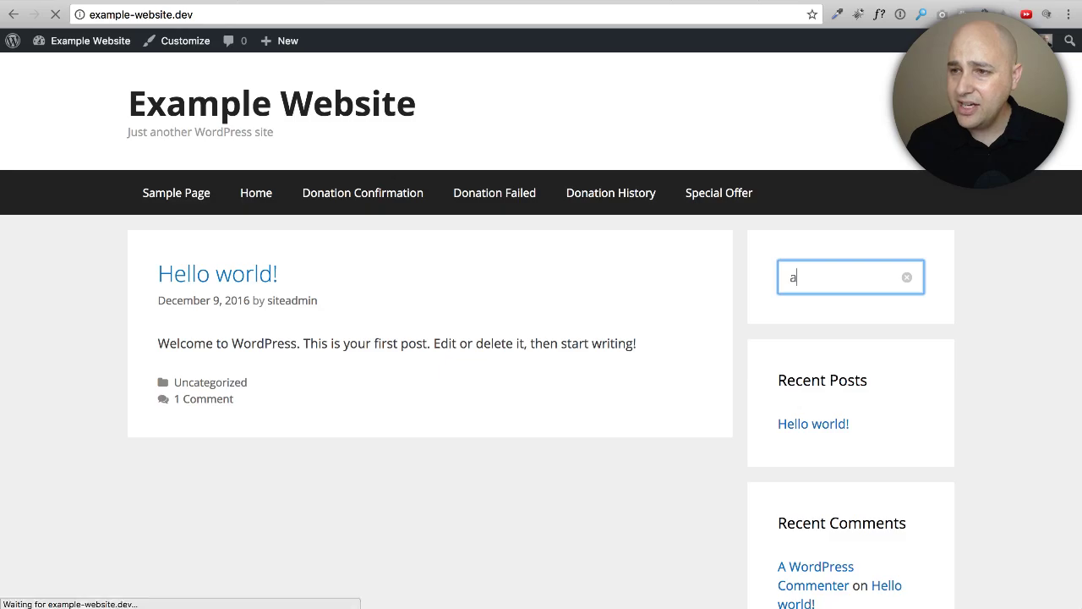
Scroll the results to confirm Special Offer no longer appears
{"action": "scroll", "coordinate": [469, 345], "scroll_direction": "down", "scroll_amount": 4}
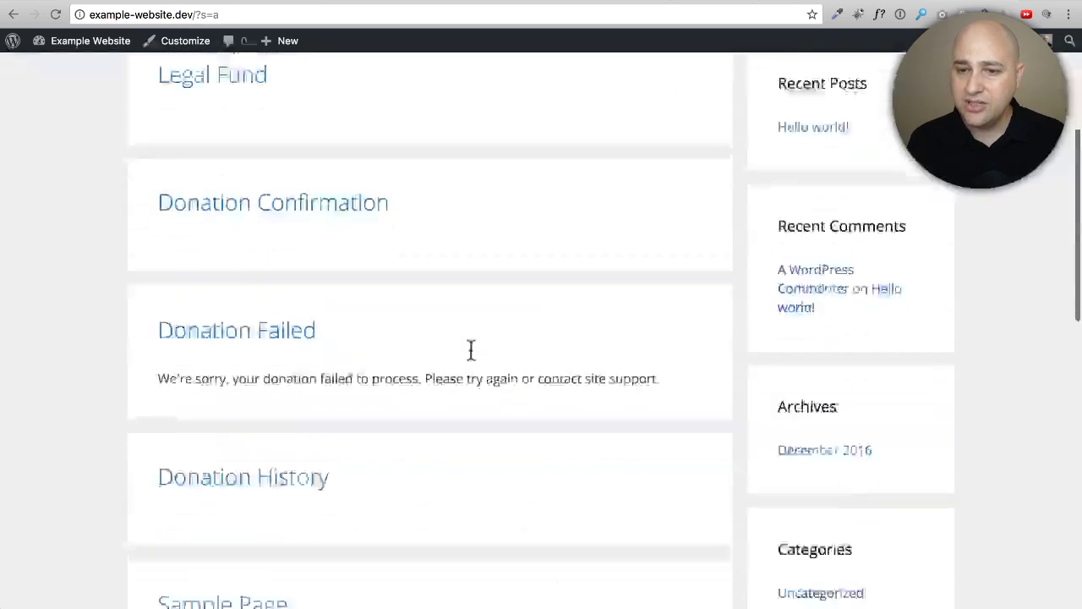
{"action": "scroll", "coordinate": [472, 349], "scroll_direction": "down", "scroll_amount": 3}
{"action": "scroll", "coordinate": [471, 349], "scroll_direction": "down", "scroll_amount": 5}
{"action": "scroll", "coordinate": [472, 349], "scroll_direction": "down", "scroll_amount": 2}
{"action": "scroll", "coordinate": [471, 349], "scroll_direction": "up", "scroll_amount": 10}
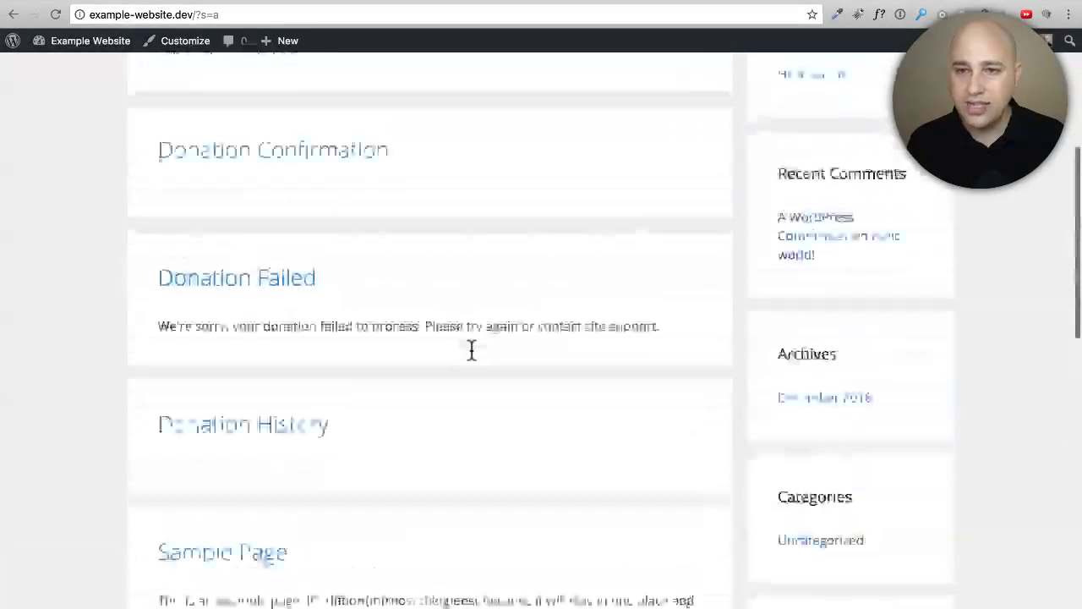
{"action": "scroll", "coordinate": [472, 349], "scroll_direction": "down", "scroll_amount": 3}
{"action": "scroll", "coordinate": [469, 350], "scroll_direction": "down", "scroll_amount": 4}
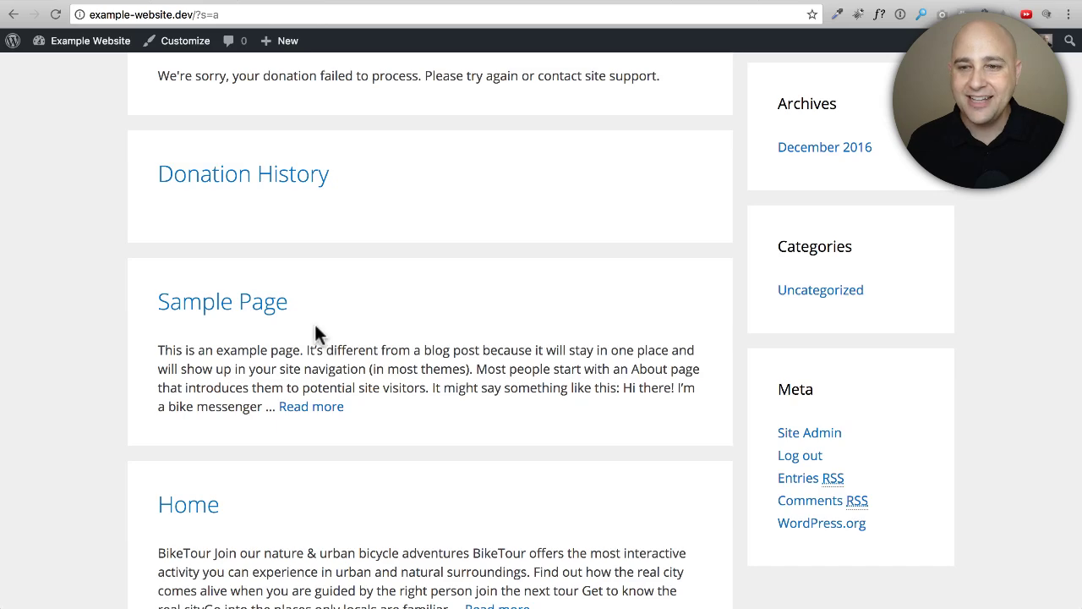
{"action": "scroll", "coordinate": [318, 314], "scroll_direction": "up", "scroll_amount": 5}
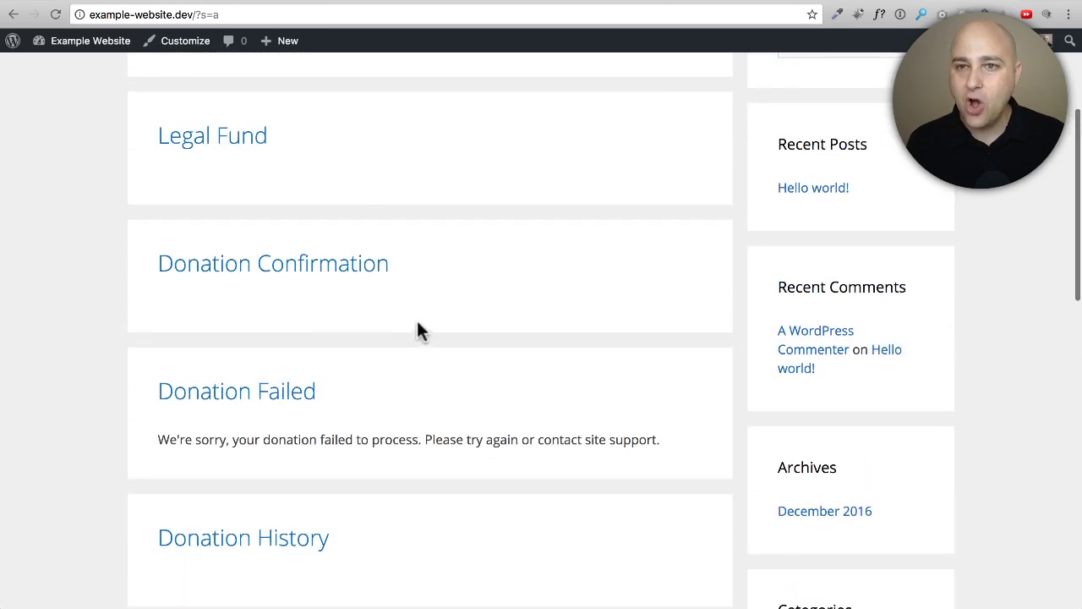
{"action": "scroll", "coordinate": [416, 320], "scroll_direction": "up", "scroll_amount": 3}
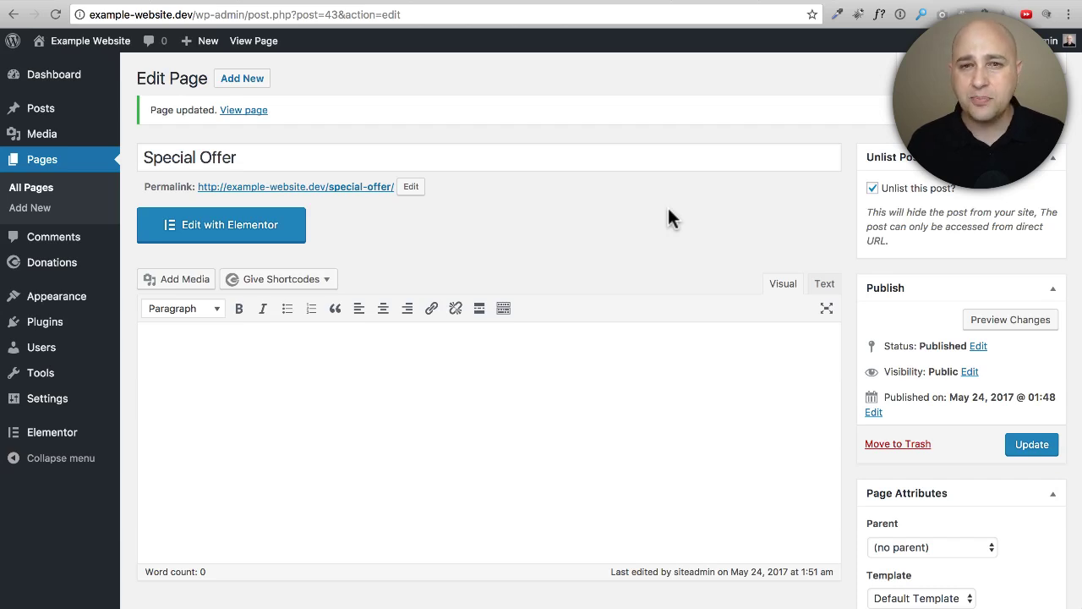
Open Installed Plugins to see Unlist Posts & Pages among the four active plugins
{"action": "left_click", "coordinate": [59, 326]}
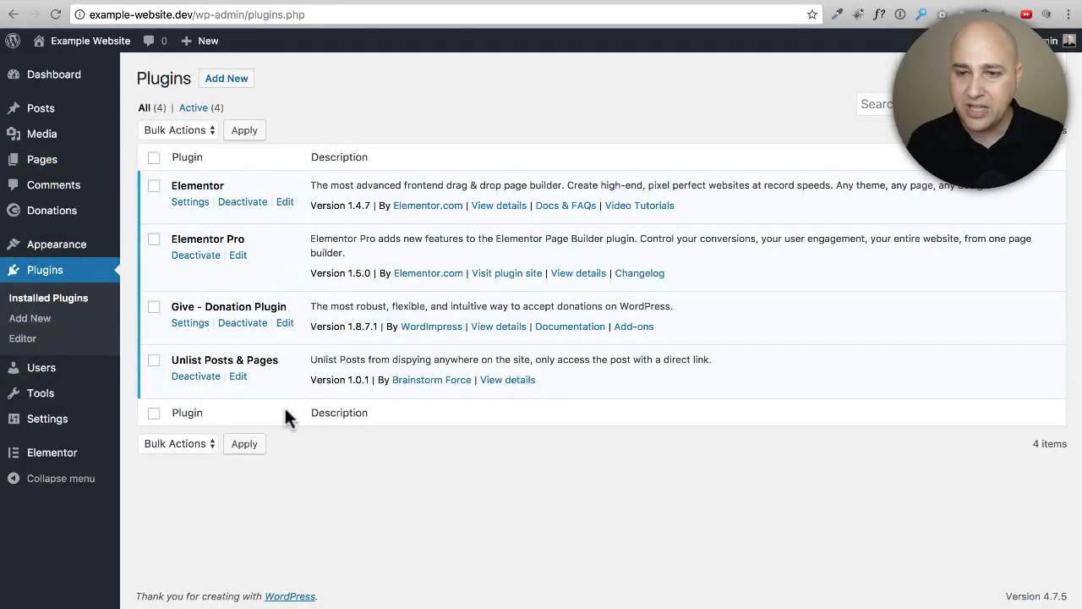